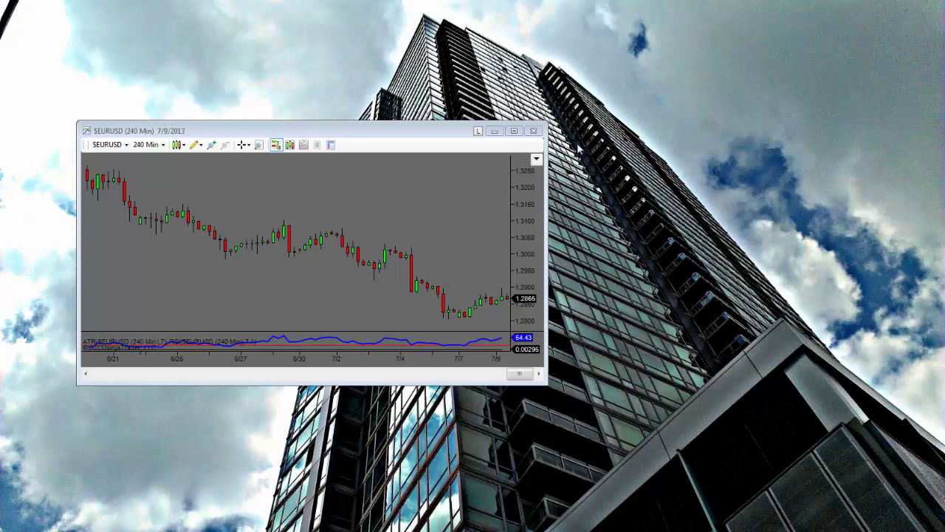
# Maximize the EURUSD 240-minute chart and zoom out to show the lows since November.
pyautogui.click(515, 131)
pyautogui.scroll(-8, 734, 313)
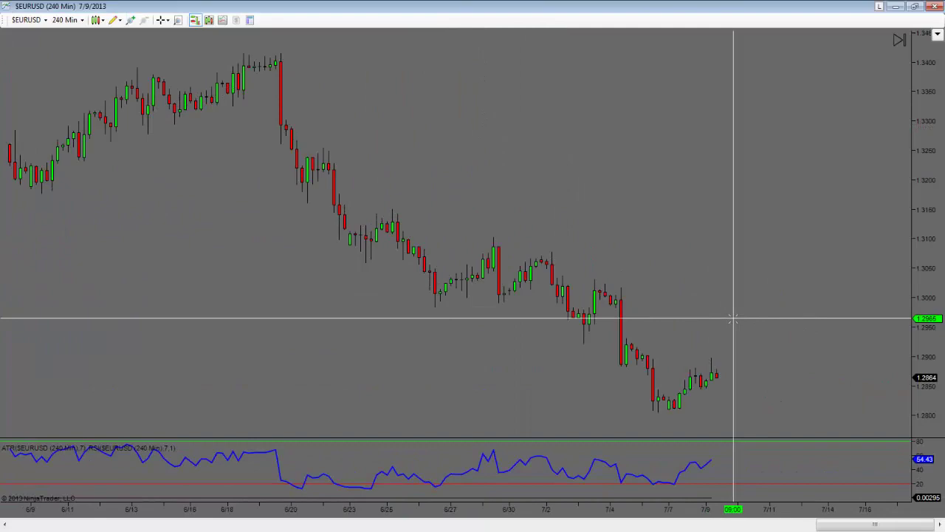
pyautogui.scroll(-5, 734, 319)
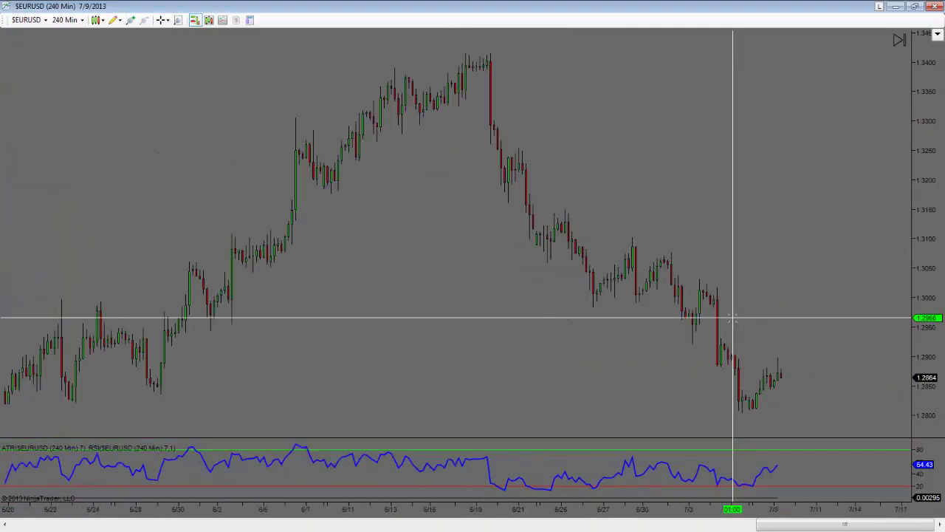
pyautogui.scroll(-2, 734, 319)
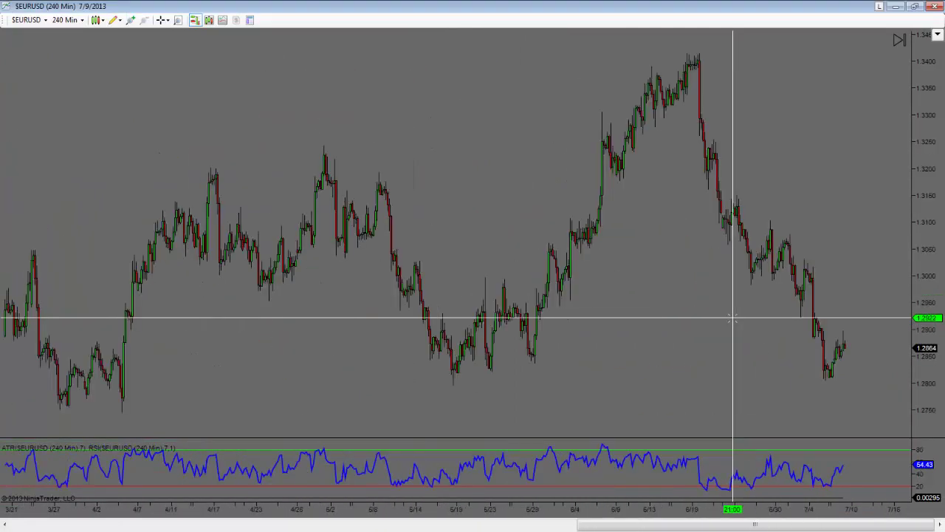
pyautogui.scroll(-3, 733, 319)
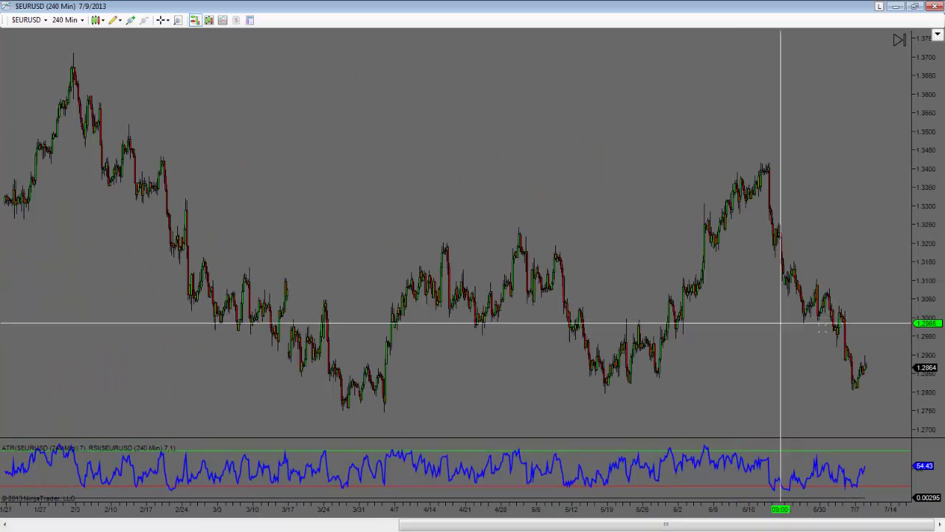
# Draw a red rising trendline from the November low along later lows through July.
pyautogui.click(380, 411)
pyautogui.click(603, 407)
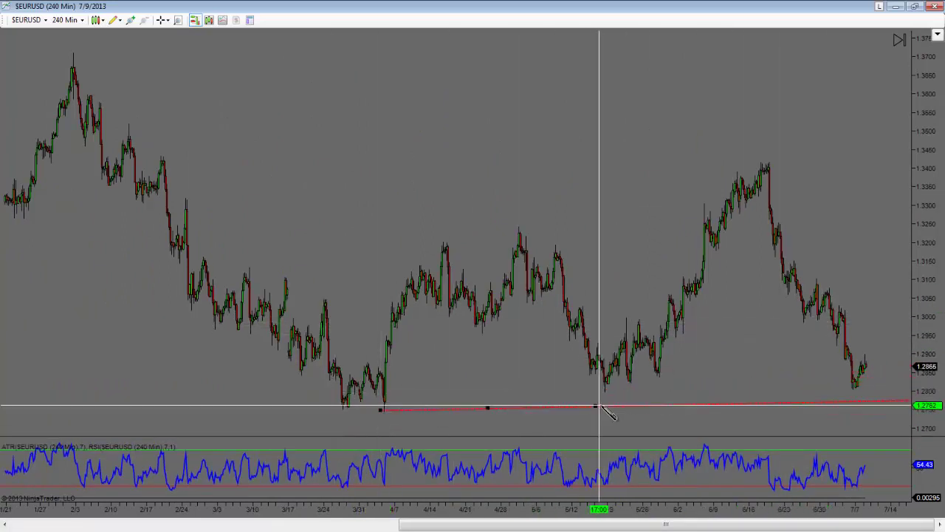
pyautogui.moveTo(390, 409); pyautogui.dragTo(342, 410)
pyautogui.moveTo(603, 407)
pyautogui.mouseDown()
pyautogui.moveTo(566, 406)
pyautogui.moveTo(613, 379)
pyautogui.moveTo(612, 391)
pyautogui.mouseUp()
pyautogui.scroll(-3, 604, 369)
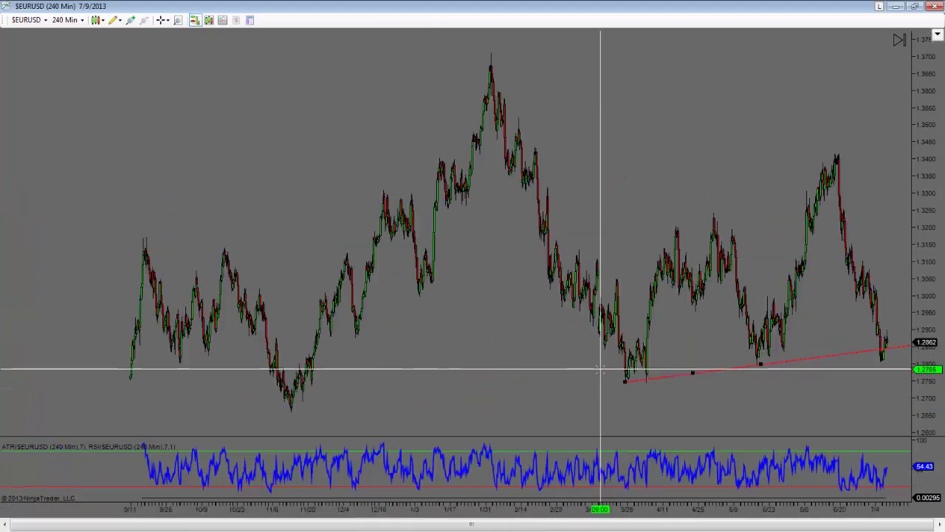
pyautogui.moveTo(624, 380); pyautogui.dragTo(288, 410)
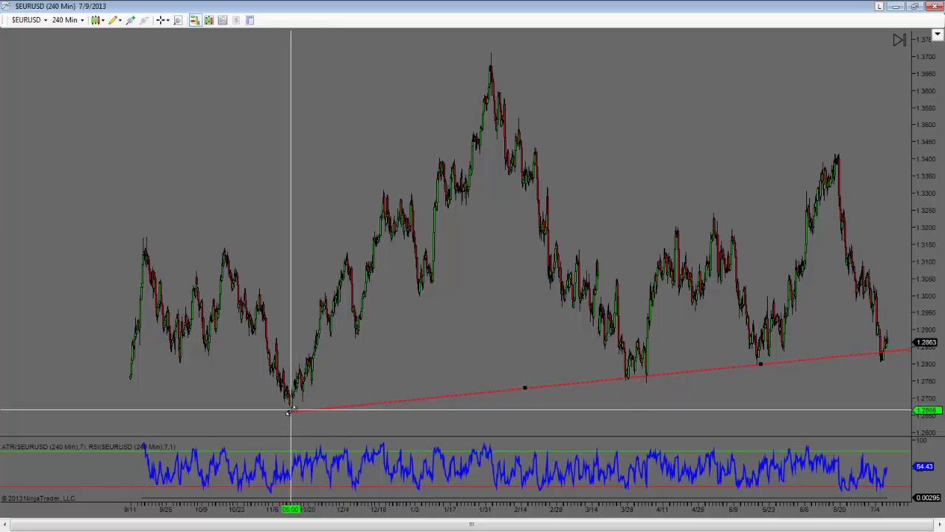
pyautogui.moveTo(764, 362); pyautogui.dragTo(760, 373)
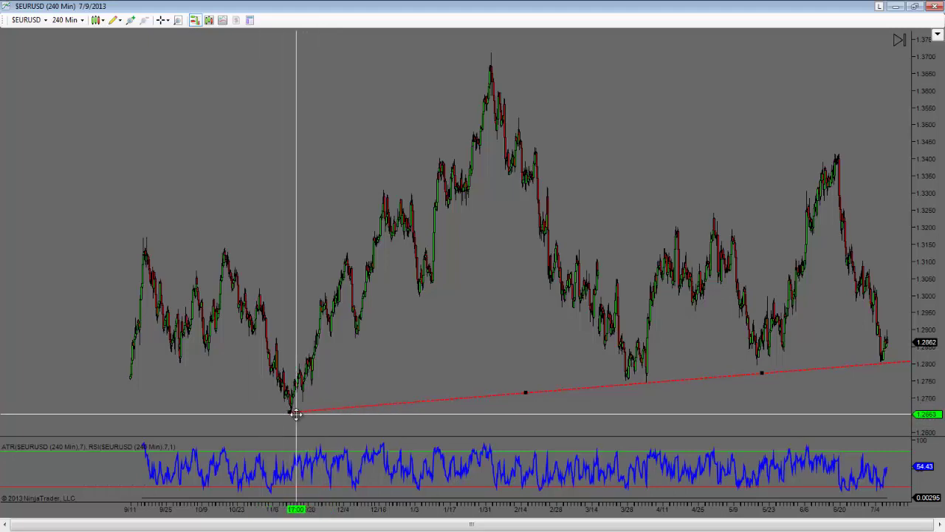
# Zoom the chart in to about two months of bars and bring up the interval list.
pyautogui.press('Up')
pyautogui.press('Up')
pyautogui.press('Up')
pyautogui.press('Up')
pyautogui.press('Up')
pyautogui.press('Up')
pyautogui.press('Up')
pyautogui.press('Up')
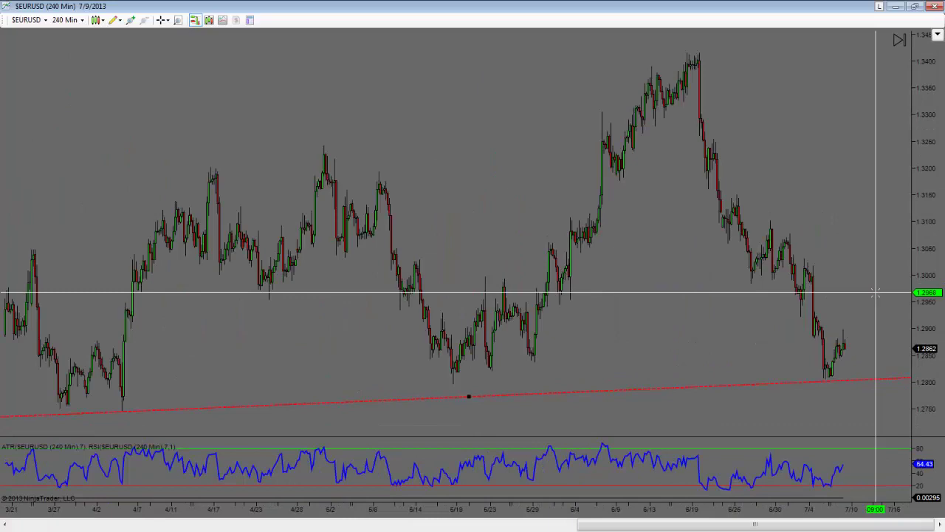
pyautogui.press('Up')
pyautogui.press('Up')
pyautogui.press('Down')
pyautogui.press('Down')
pyautogui.press('Down')
pyautogui.press('Down')
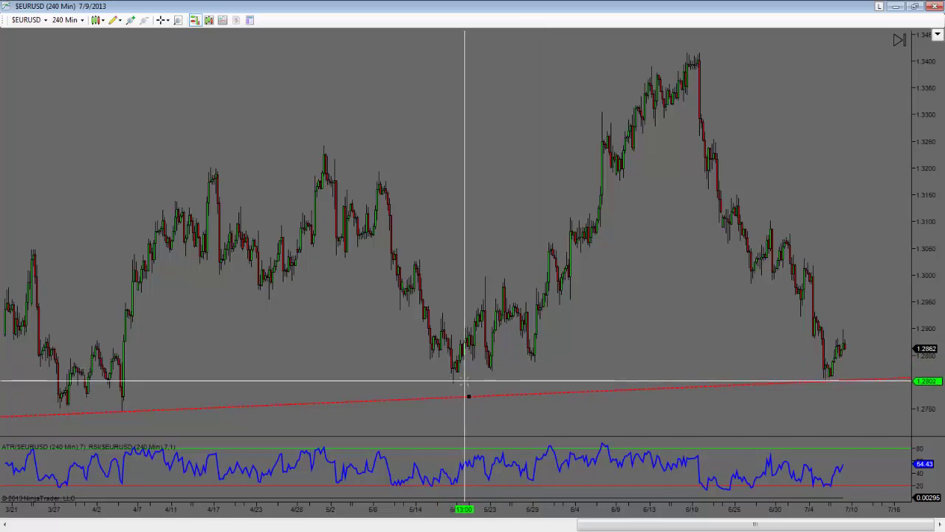
pyautogui.scroll(5, 691, 356)
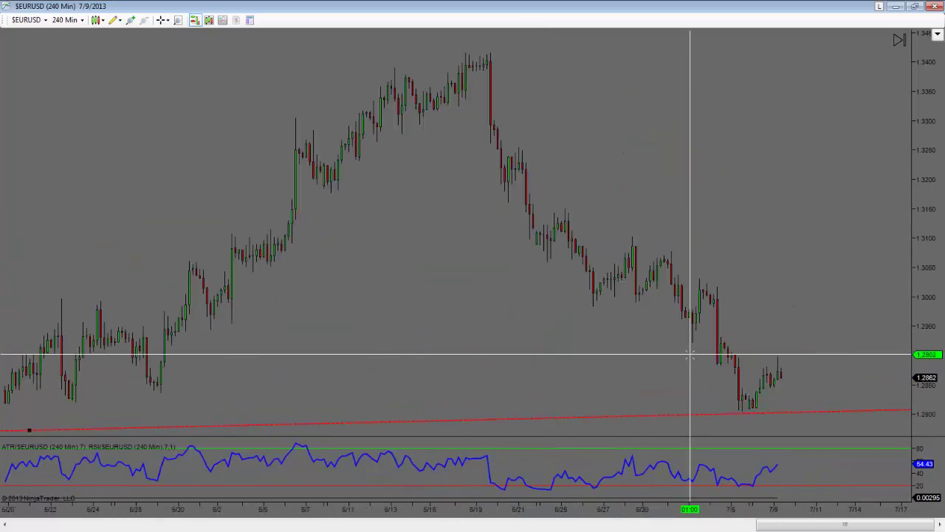
pyautogui.click(85, 22)
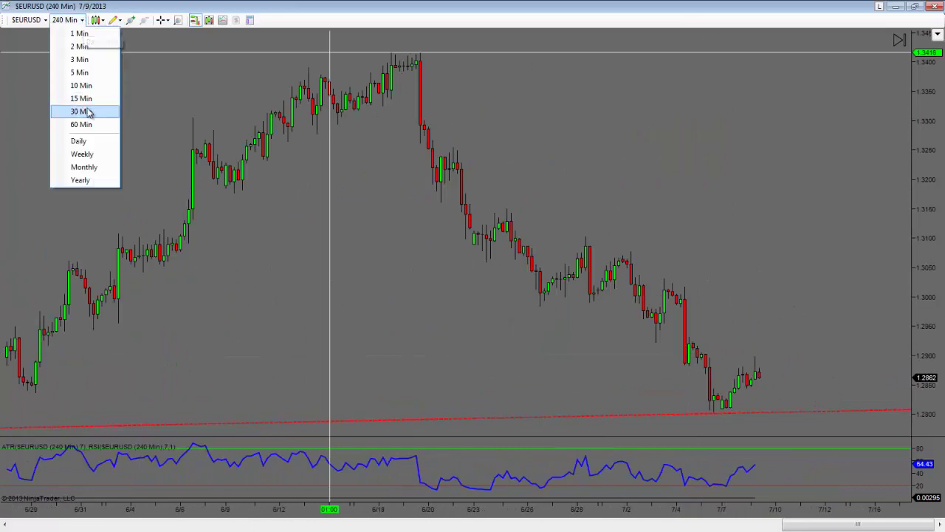
# Switch the EURUSD chart to 60-minute bars showing late June through July 9.
pyautogui.click(91, 127)
pyautogui.scroll(-3, 856, 312)
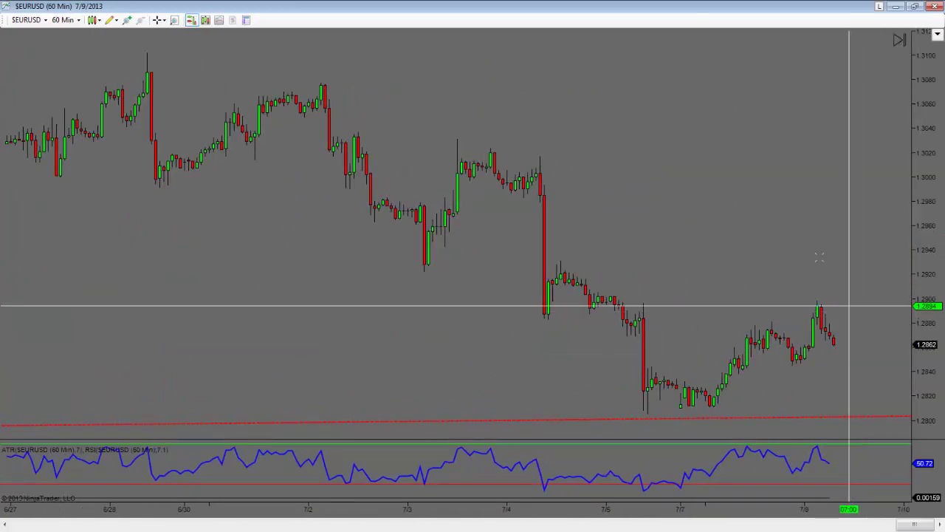
pyautogui.scroll(-8, 815, 39)
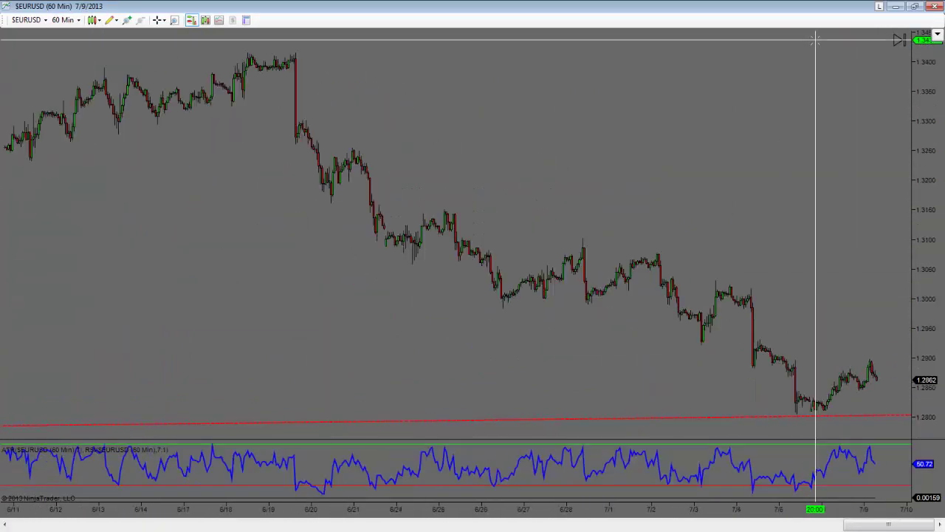
pyautogui.scroll(-3, 816, 39)
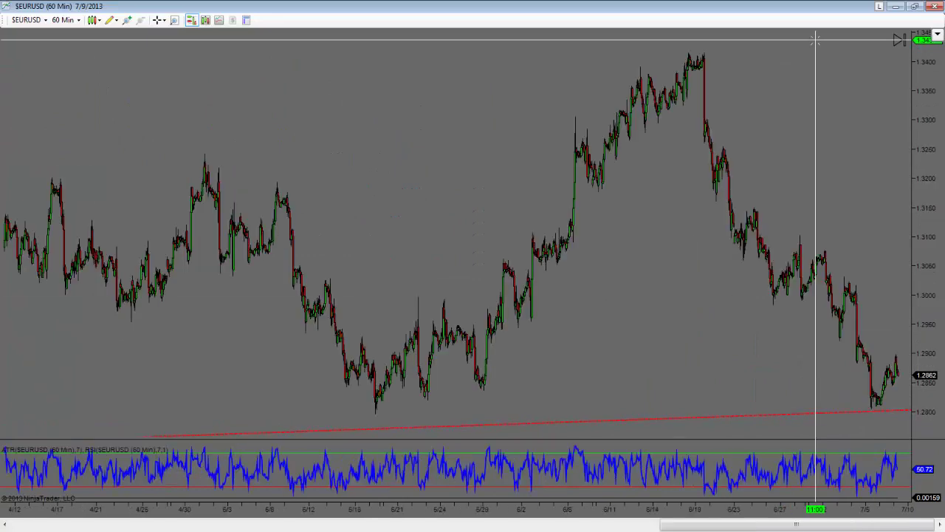
pyautogui.scroll(10, 815, 39)
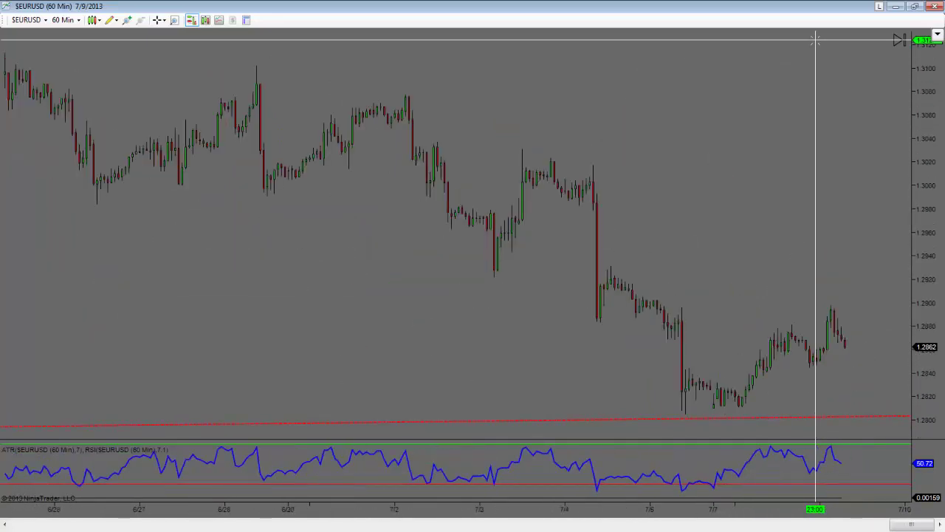
pyautogui.scroll(-4, 815, 38)
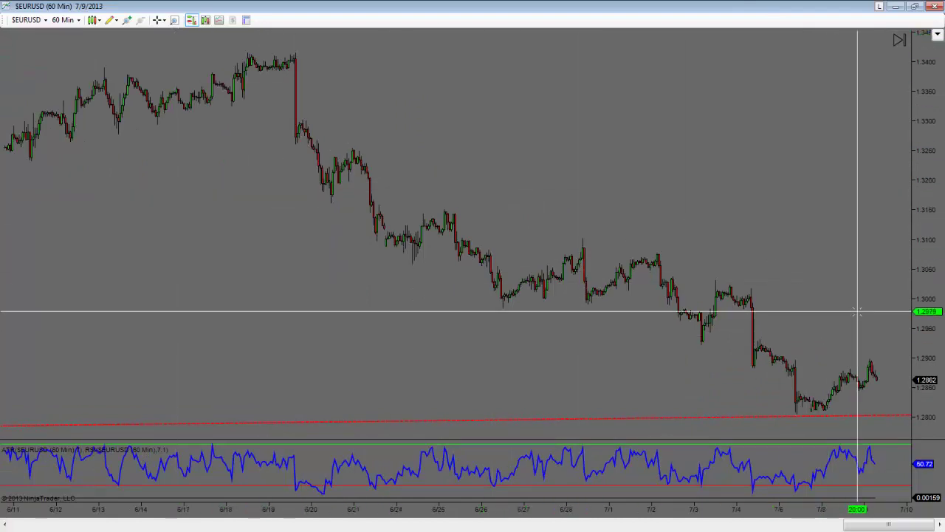
pyautogui.scroll(4, 857, 312)
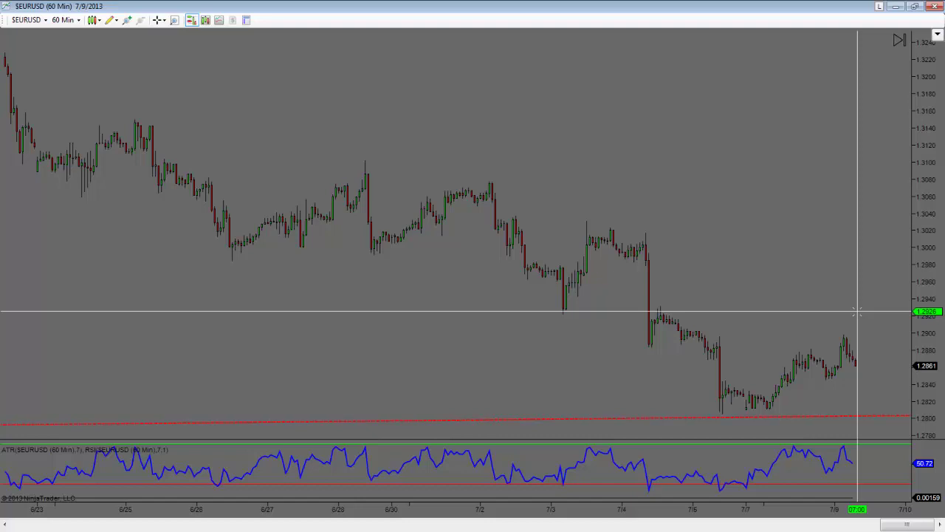
pyautogui.scroll(2, 857, 312)
pyautogui.scroll(1, 857, 311)
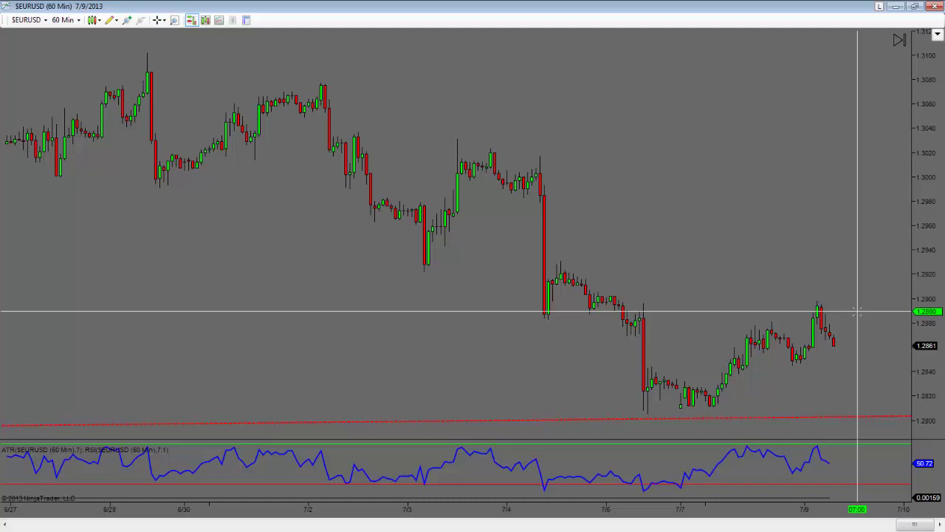
pyautogui.press('Up')
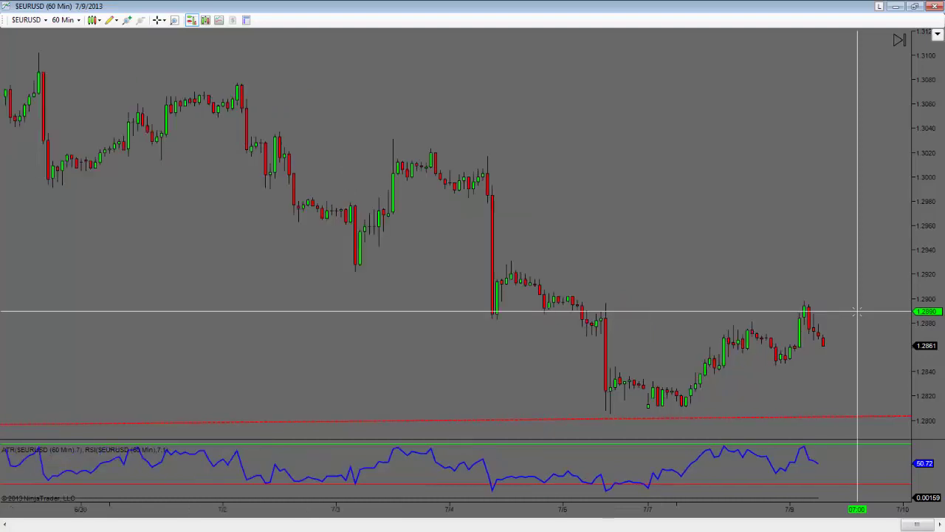
pyautogui.press('Down')
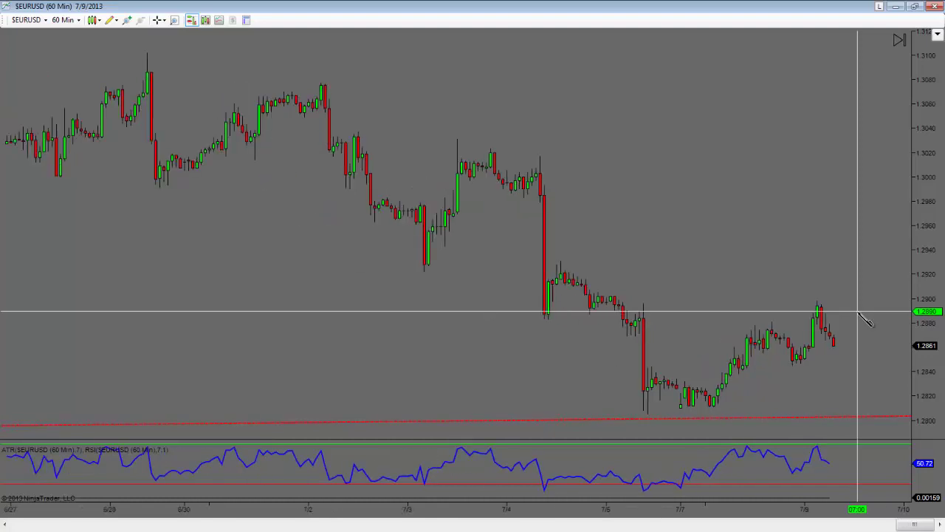
# Box the July 4–5 consolidation bars, about 1.2870–1.2930, in a red rectangle and recentre the view.
pyautogui.click(524, 257)
pyautogui.click(627, 332)
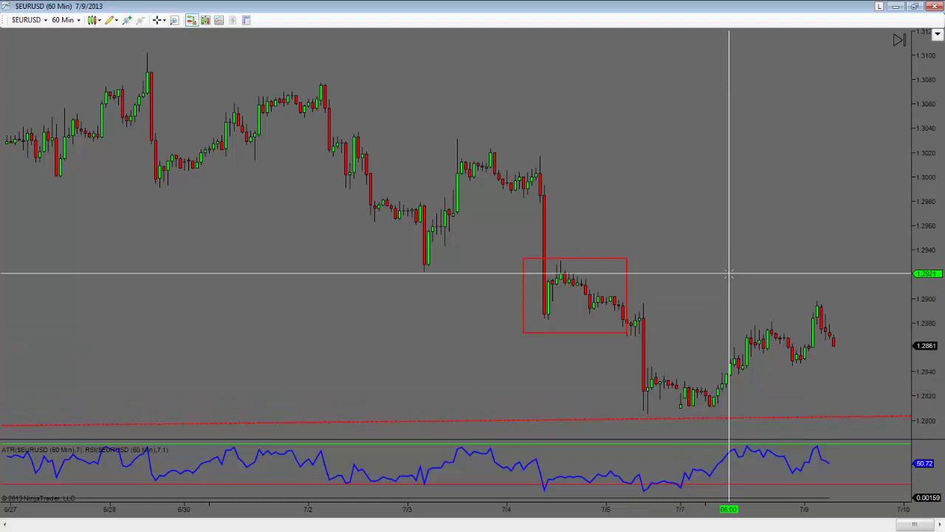
pyautogui.scroll(5, 729, 275)
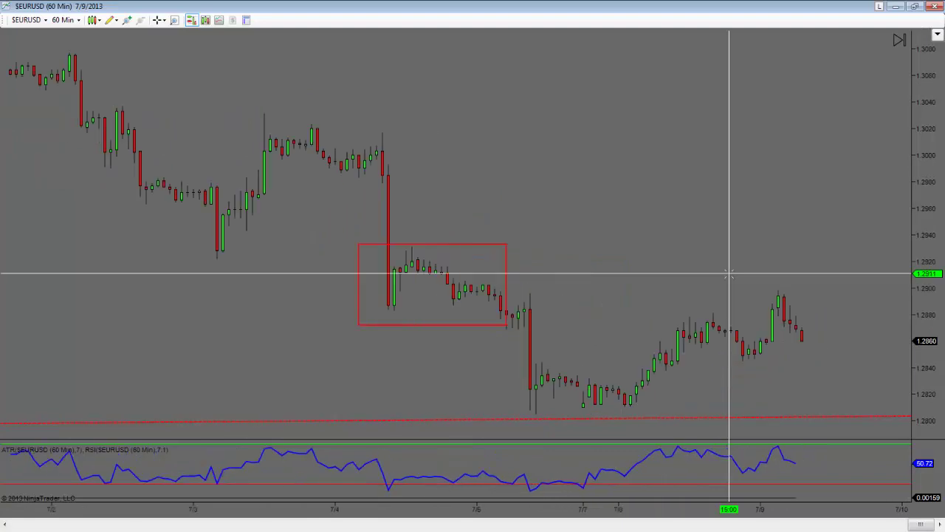
pyautogui.scroll(1, 729, 275)
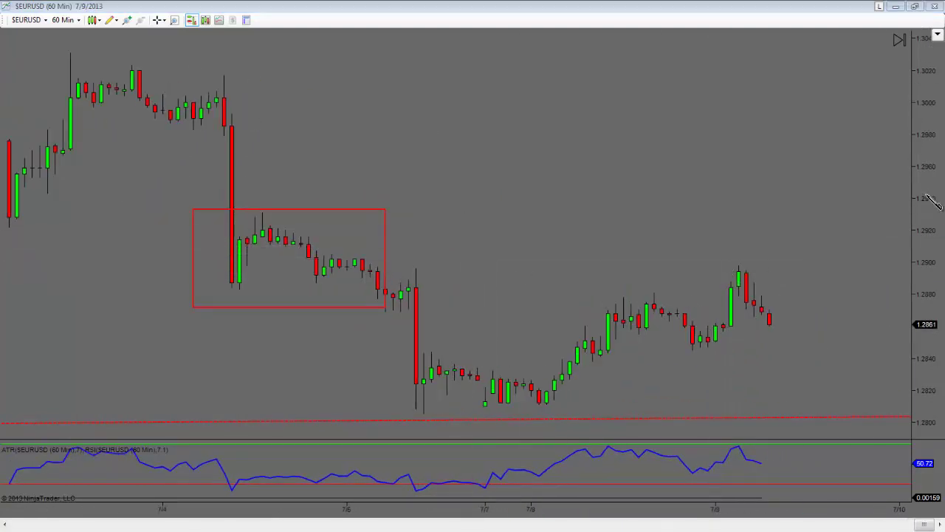
pyautogui.moveTo(932, 201); pyautogui.dragTo(928, 172)
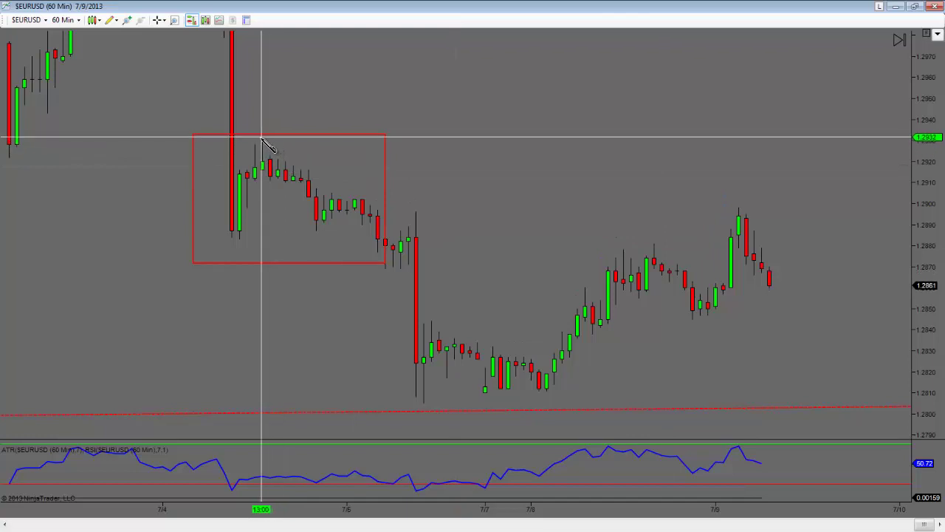
# Draw a Fibonacci retracement from the 1.2931 high to the 1.2806 low, keeping only the 50% and 88.6% levels.
pyautogui.click(262, 139)
pyautogui.click(610, 403)
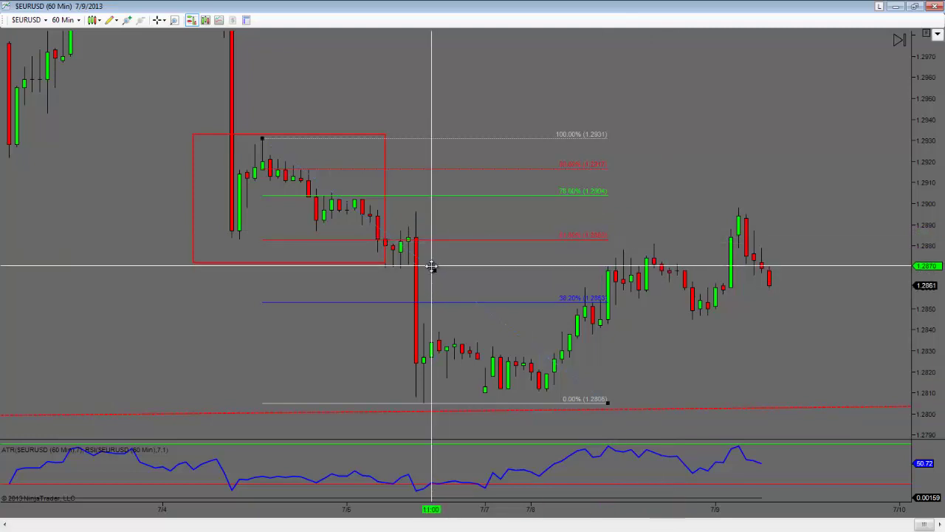
pyautogui.doubleClick(285, 140)
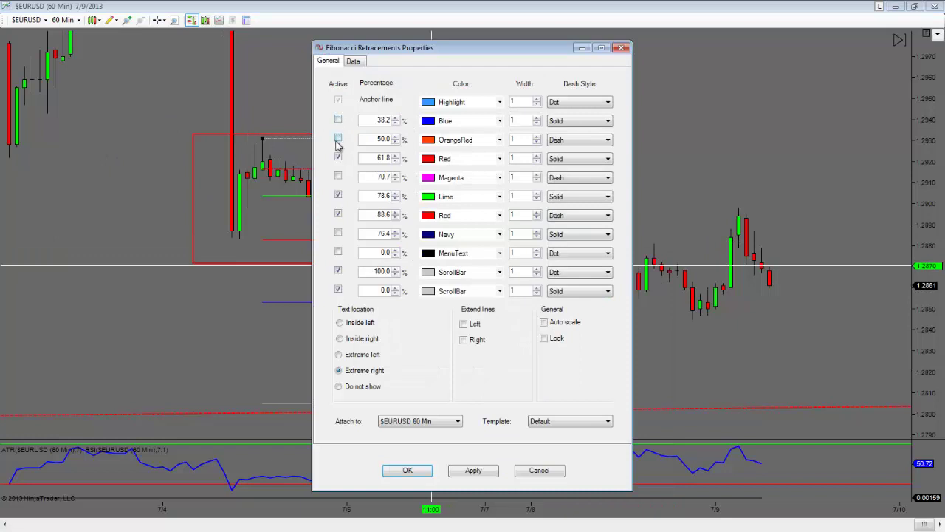
pyautogui.click(404, 471)
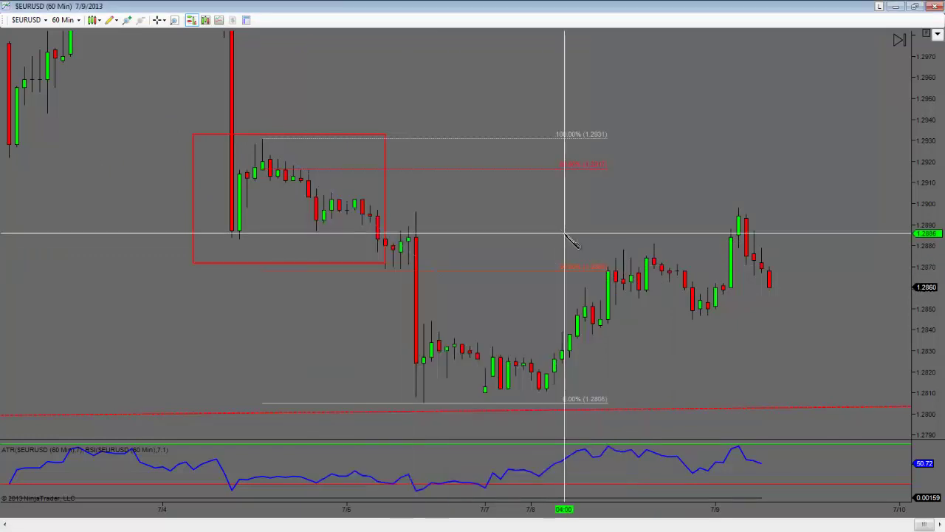
# Shade a blue XABCD pattern from the 1.2931 high through the 1.2806 low, ending near 1.2917.
pyautogui.click(262, 136)
pyautogui.click(424, 402)
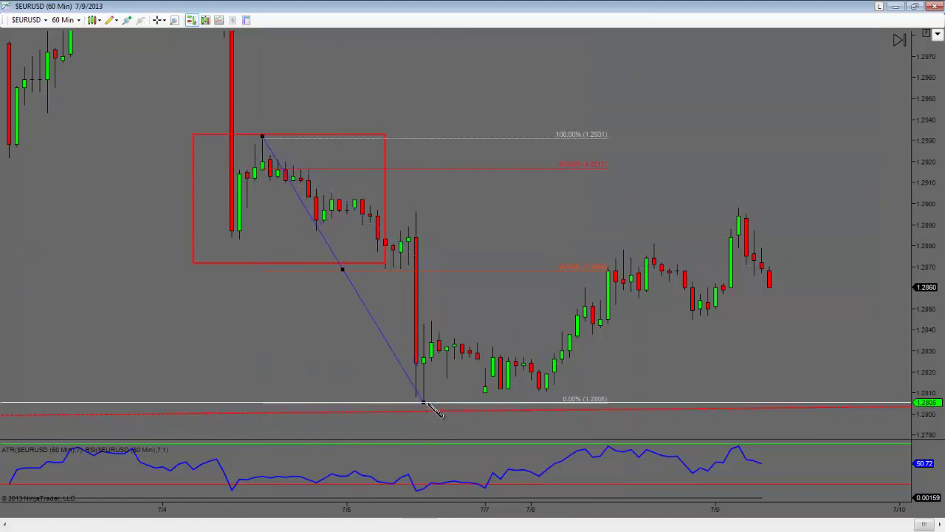
pyautogui.click(656, 243)
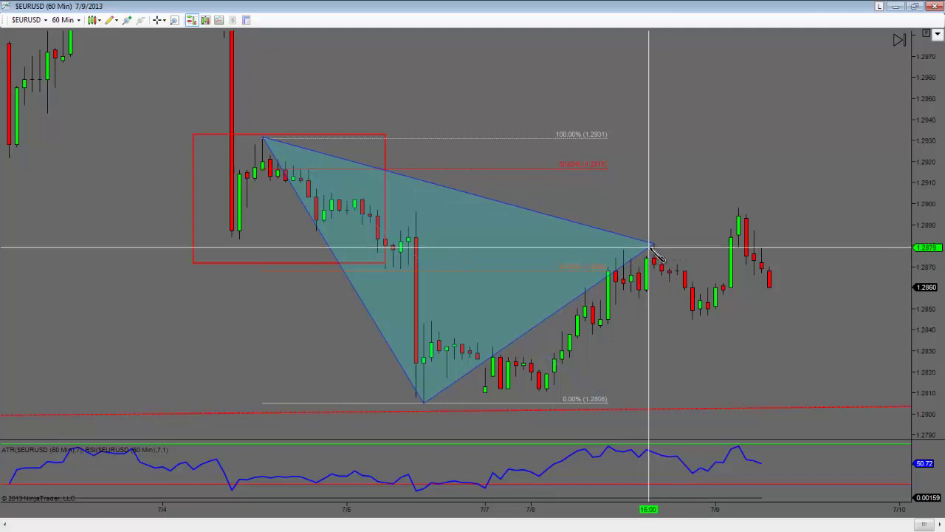
pyautogui.click(698, 319)
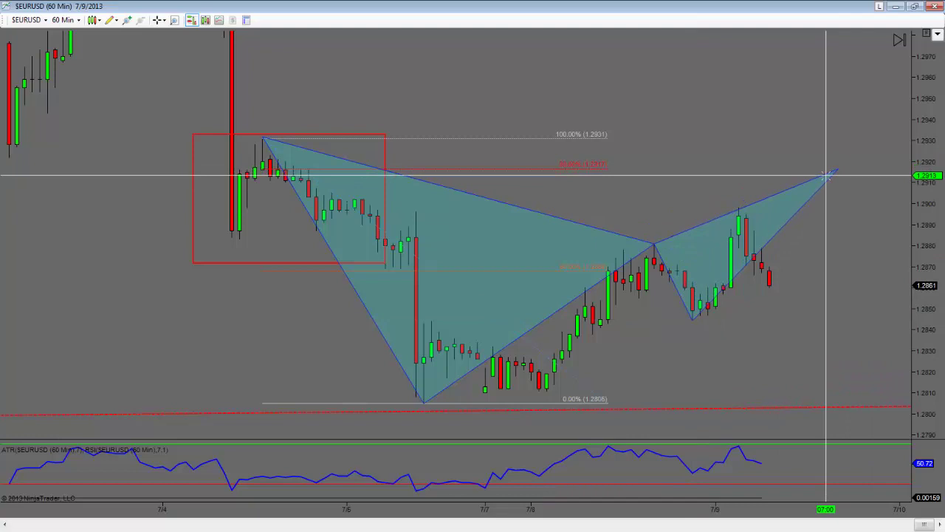
pyautogui.click(834, 171)
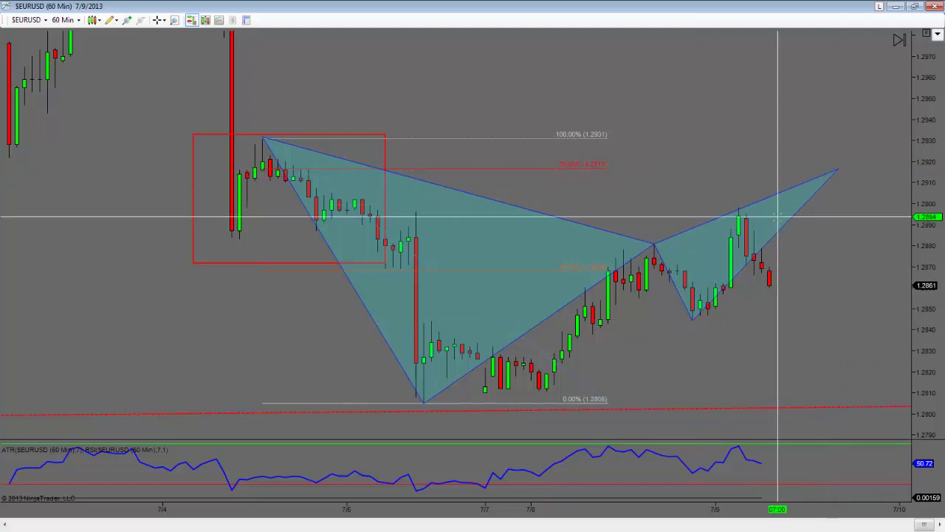
pyautogui.scroll(-3, 790, 243)
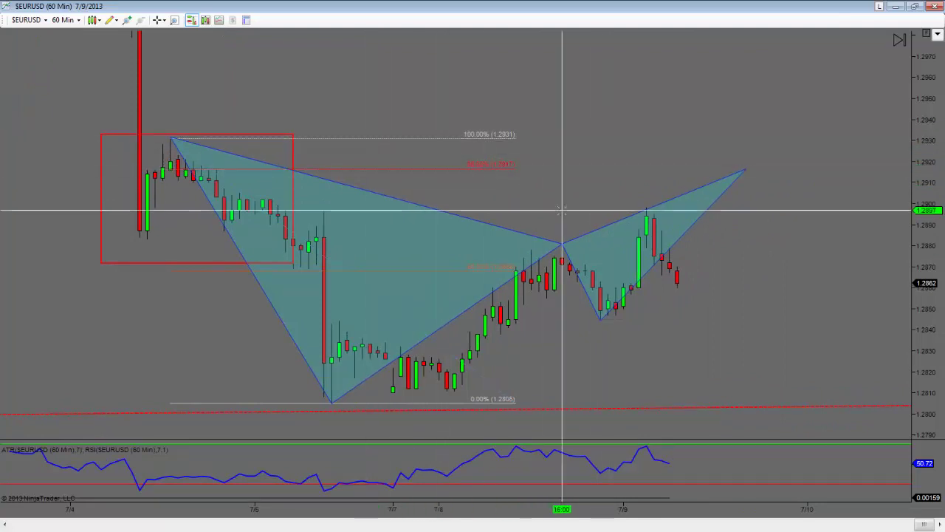
# Switch to 15-minute bars and draw a Fibonacci retracement from the 1.2845 low to the 1.2898 high.
pyautogui.click(74, 20)
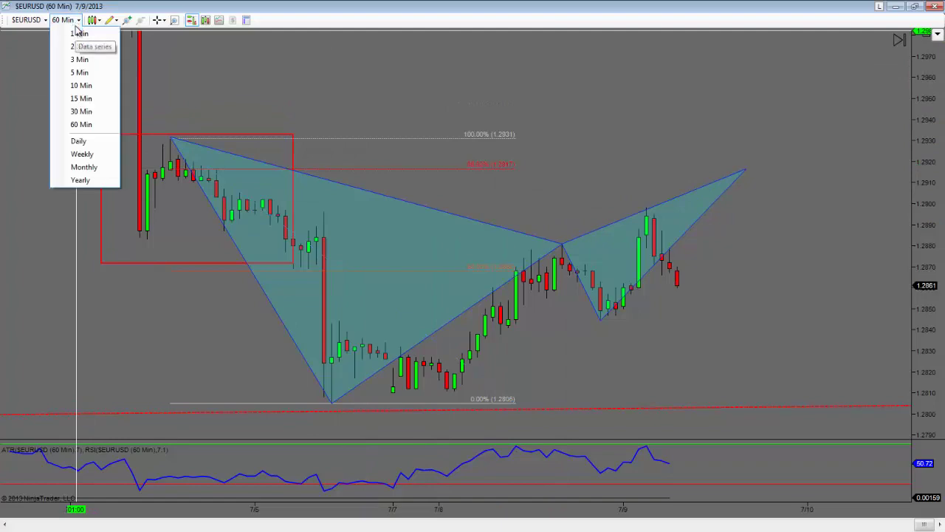
pyautogui.click(81, 98)
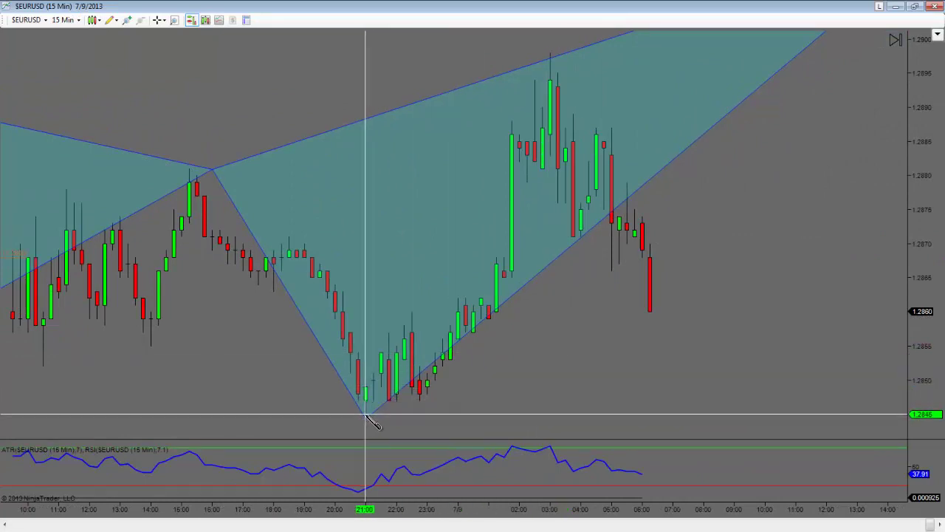
pyautogui.click(364, 413)
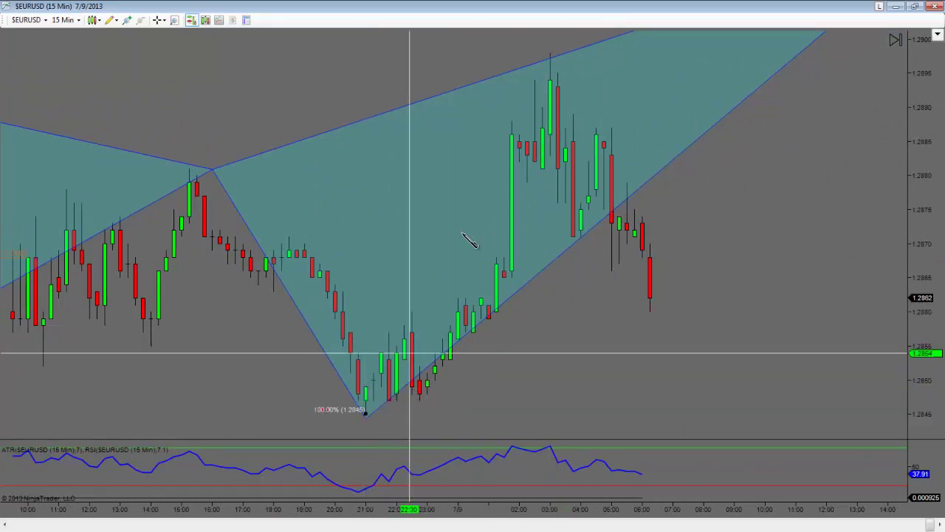
pyautogui.click(604, 52)
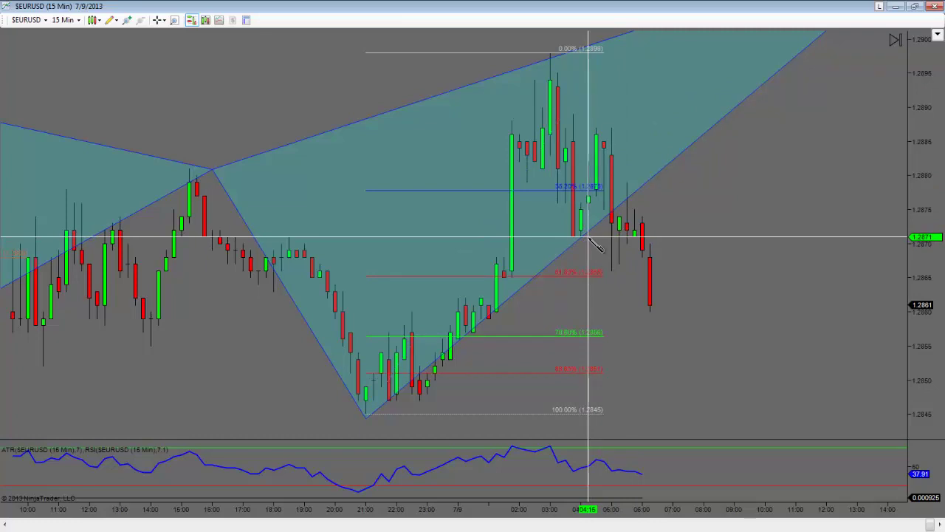
# Draw a second shaded harmonic pattern from the 1.2845 low through 1.2898, ending near 1.2851.
pyautogui.click(365, 412)
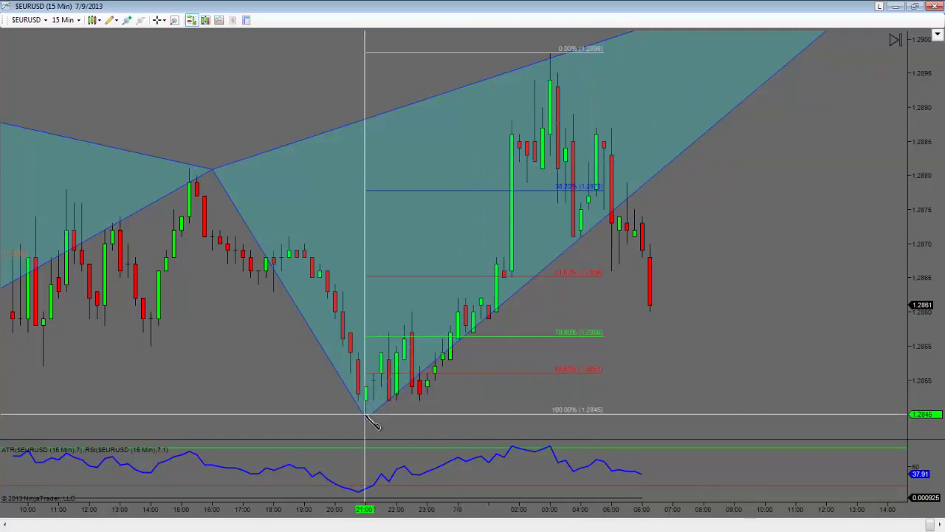
pyautogui.click(550, 53)
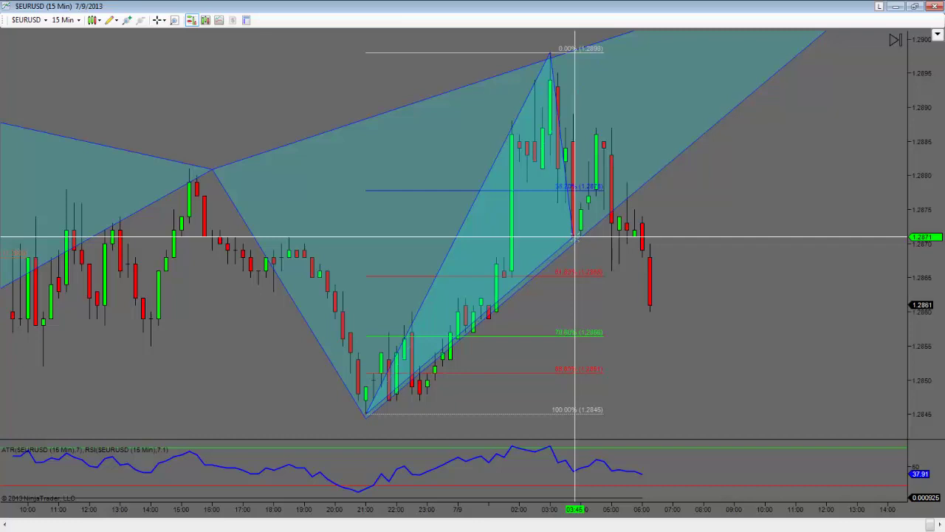
pyautogui.click(573, 236)
pyautogui.click(611, 129)
pyautogui.click(696, 290)
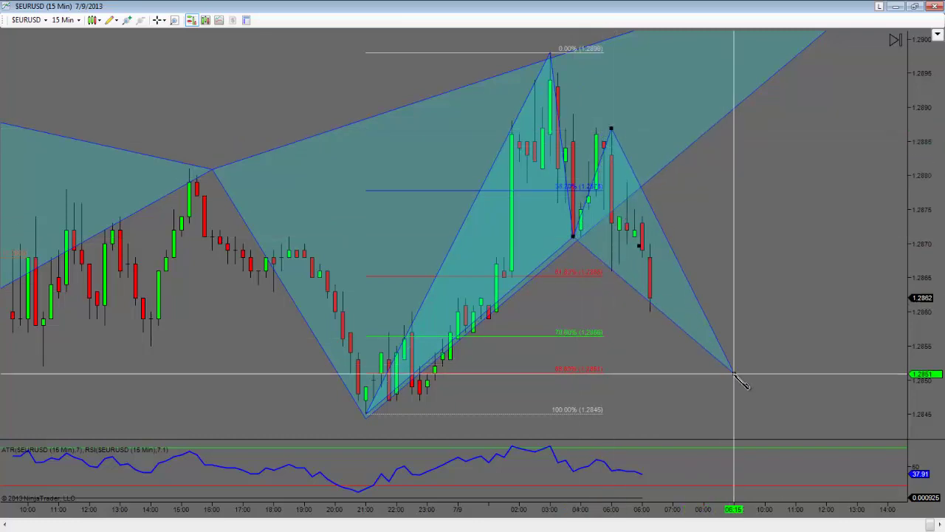
pyautogui.click(733, 373)
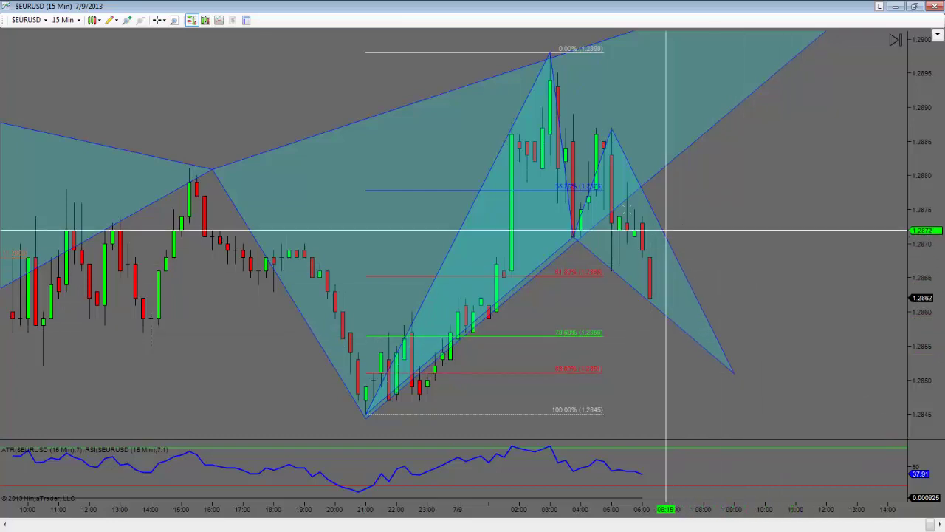